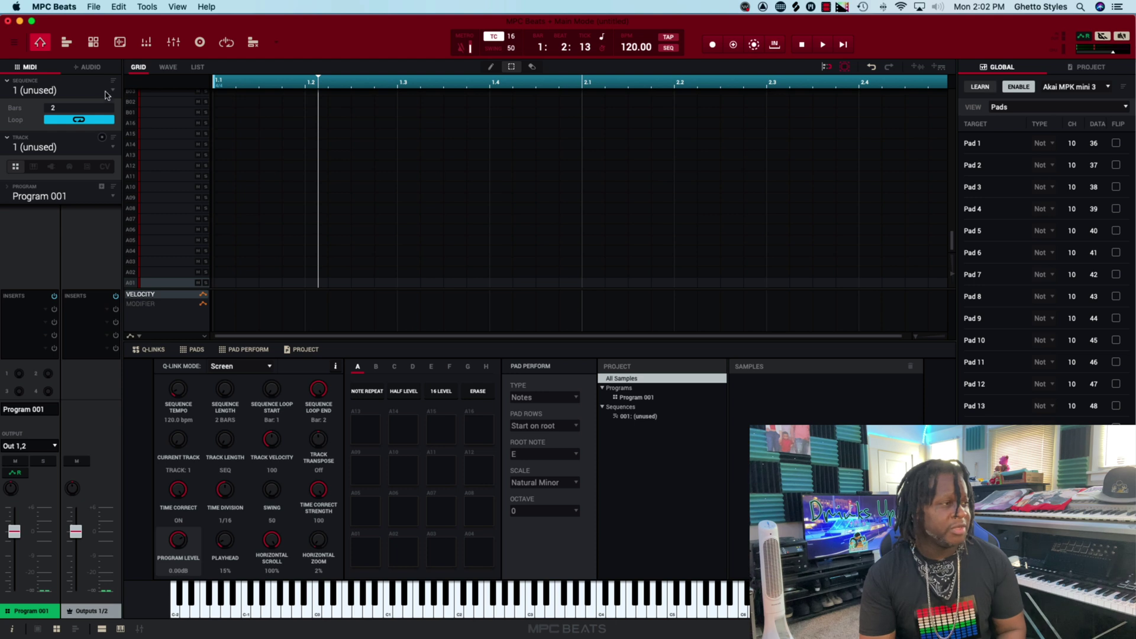
Step: Show the Audio 001 track view instead of the MIDI program
{"action": "left_click", "coordinate": [94, 67]}
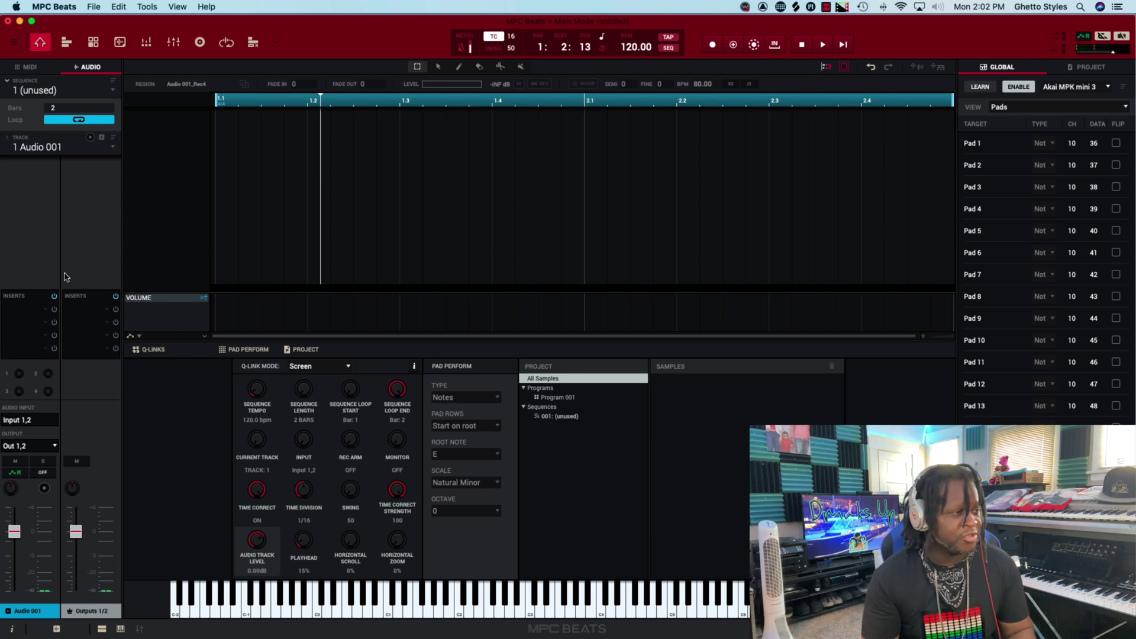
Step: Record-arm Audio 001 and cycle its input monitoring from OFF through IN to AUTO
{"action": "left_click", "coordinate": [44, 489]}
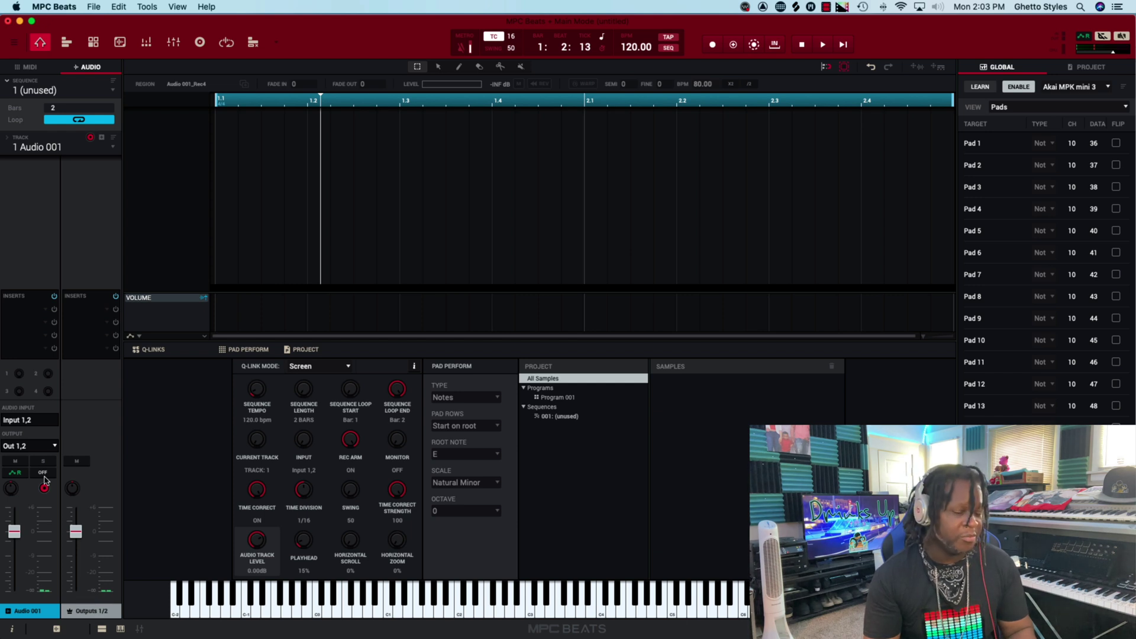
{"action": "left_click", "coordinate": [44, 473]}
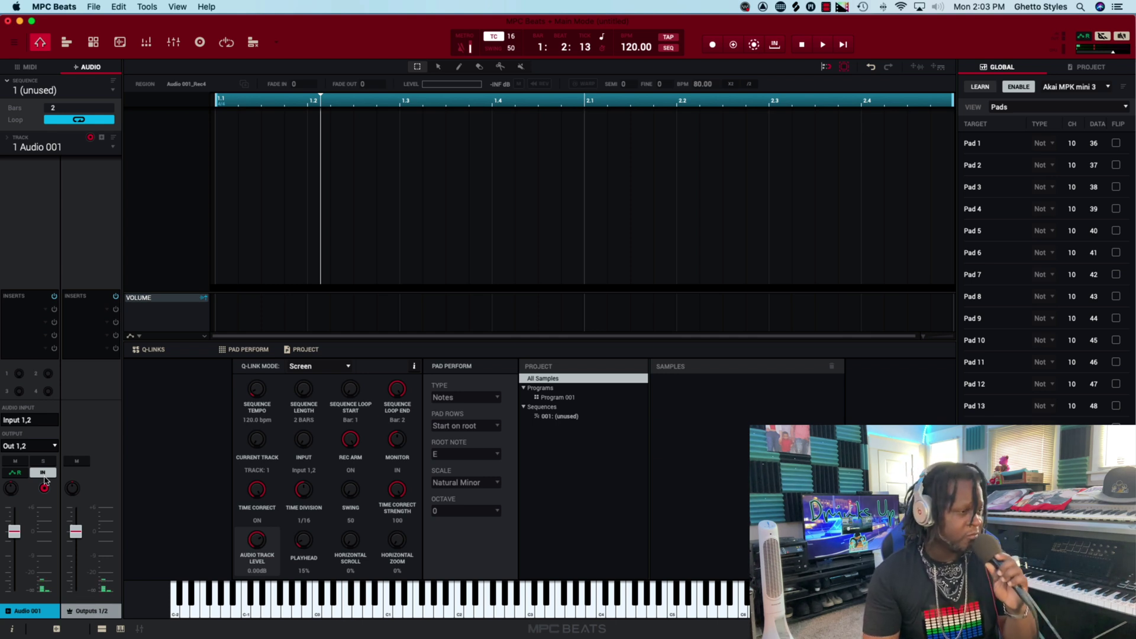
{"action": "left_click", "coordinate": [43, 474]}
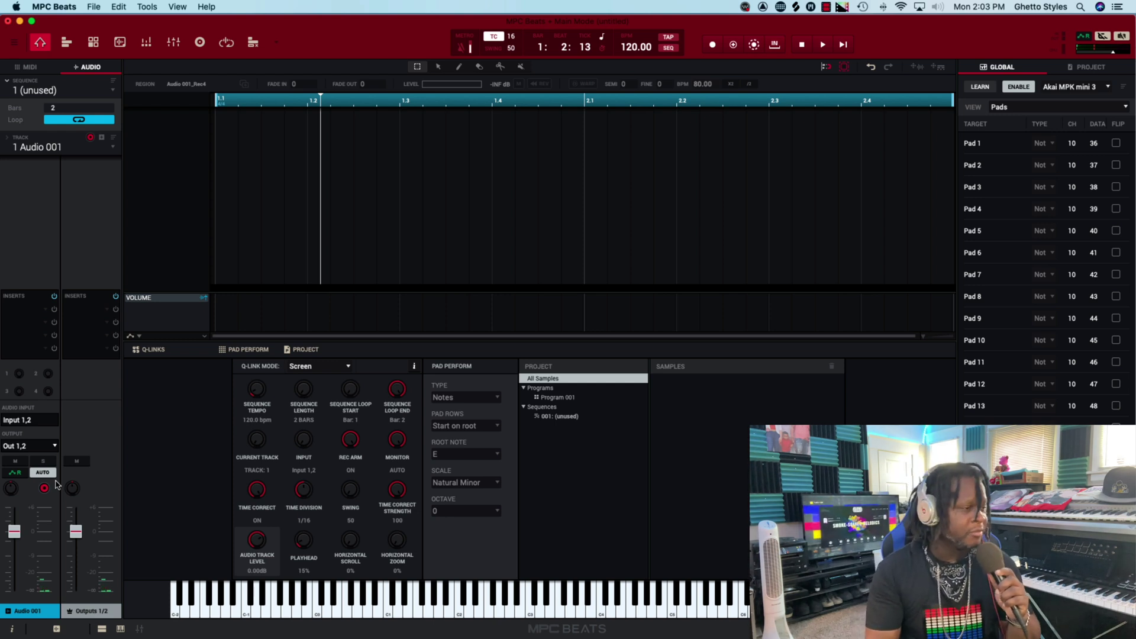
Step: Set Audio 001's audio input to Mono Input 1
{"action": "left_click", "coordinate": [31, 423]}
{"action": "mouse_move", "coordinate": [35, 451]}
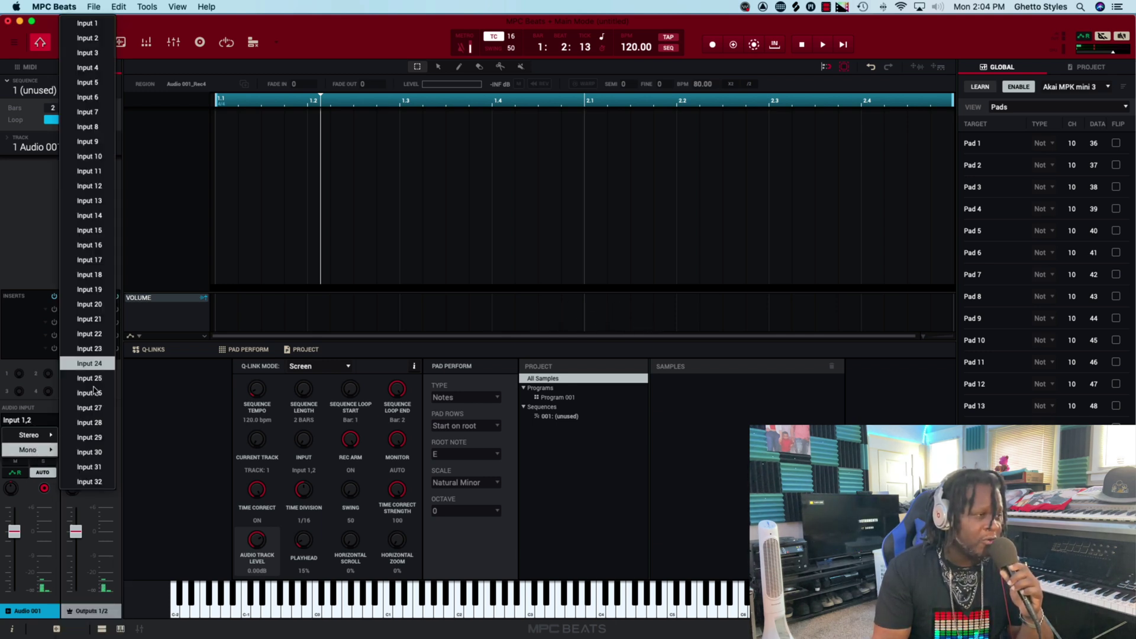
{"action": "left_click", "coordinate": [92, 28]}
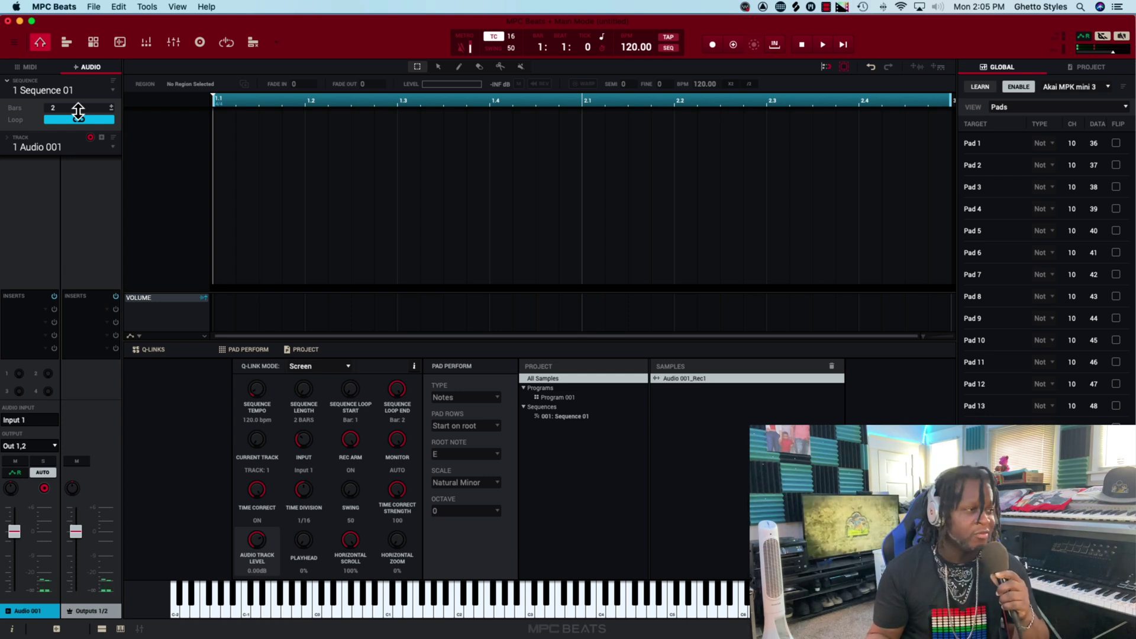
Step: Raise the Bars field so Sequence 01 is 8 bars long
{"action": "left_click_drag", "start_coordinate": [78, 111], "coordinate": [78, 98]}
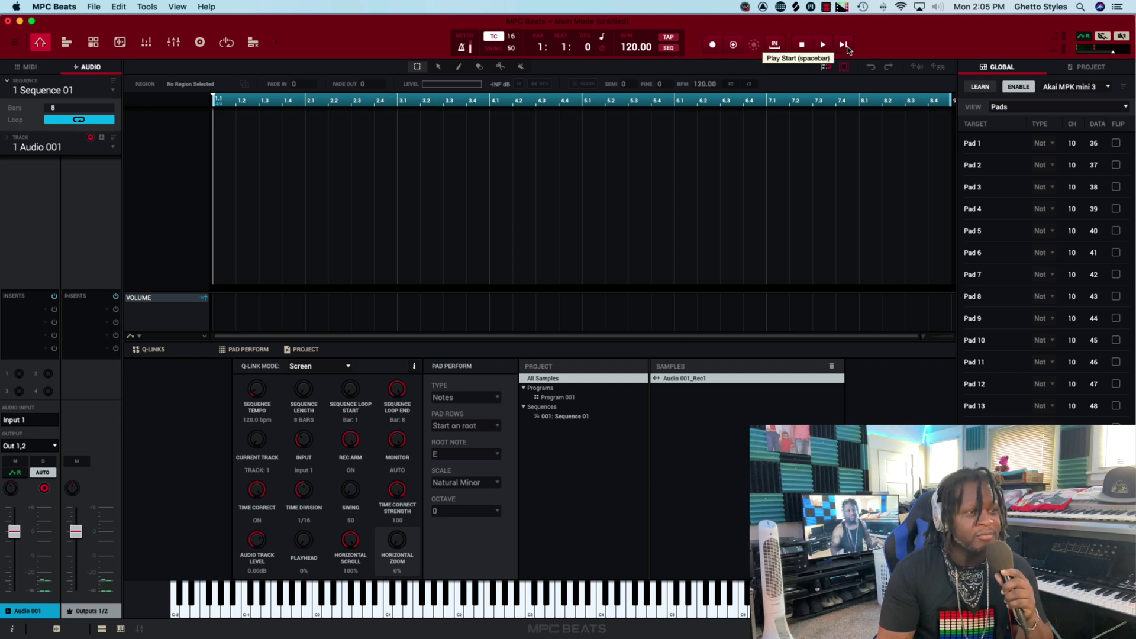
Step: Record the vocal take Audio 001_Rec2 from the sequence start, then play it back
{"action": "left_click", "coordinate": [844, 45]}
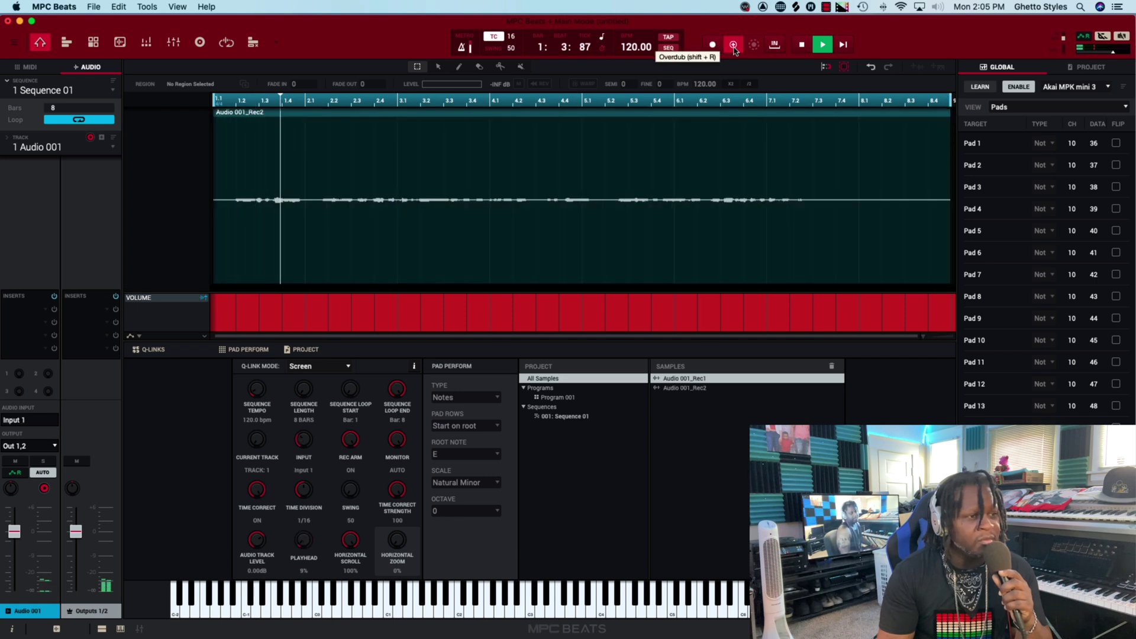
{"action": "left_click", "coordinate": [803, 47]}
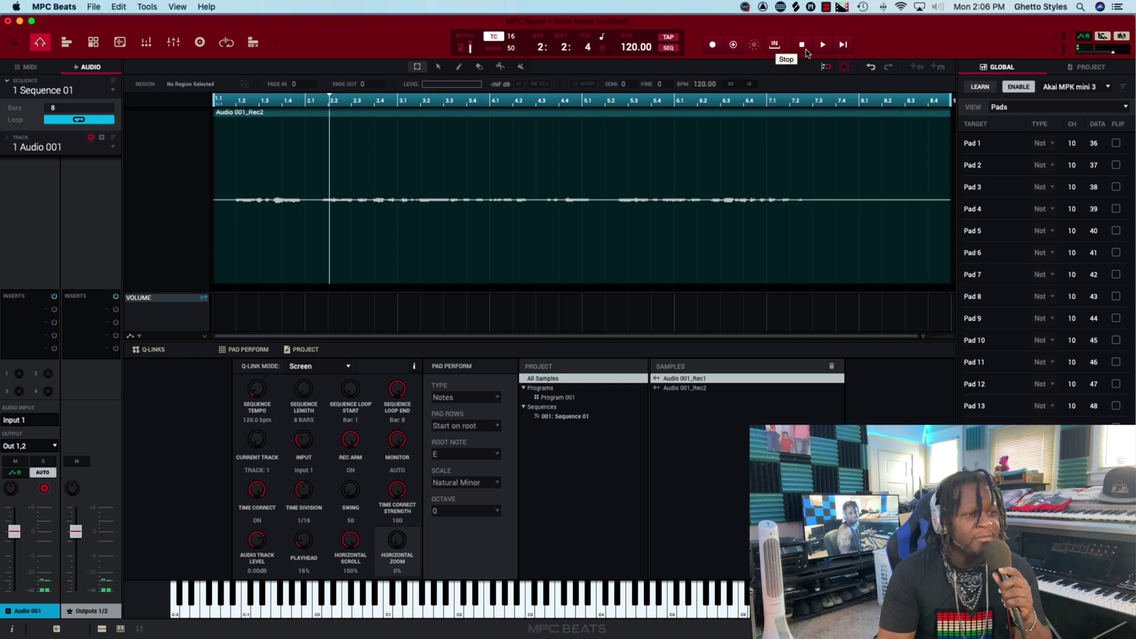
{"action": "left_click", "coordinate": [844, 47]}
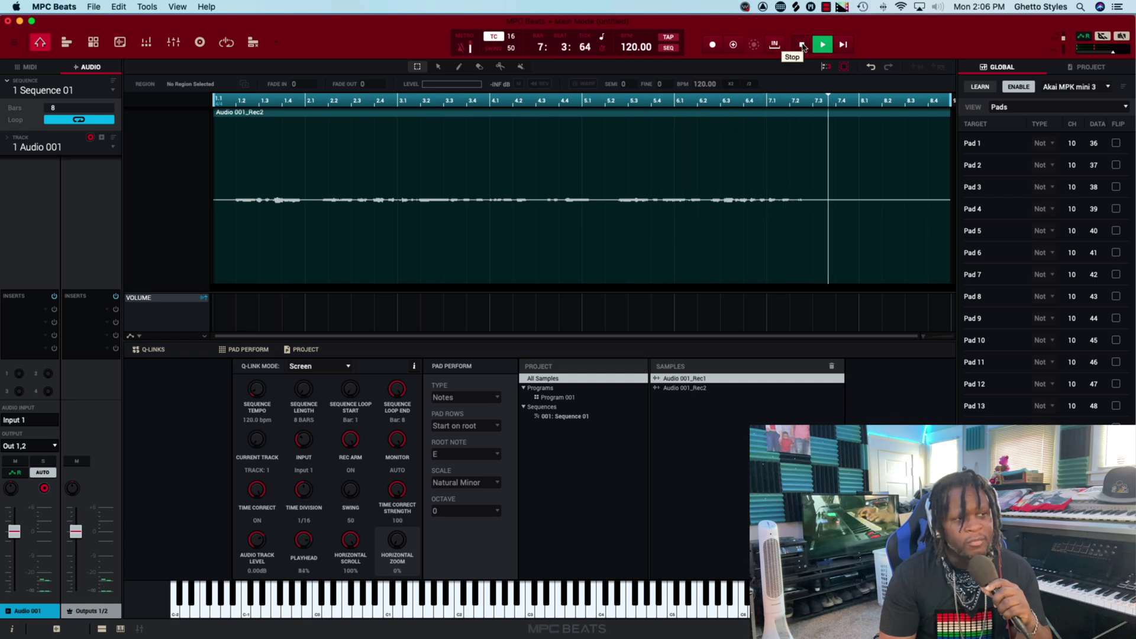
{"action": "left_click", "coordinate": [803, 47]}
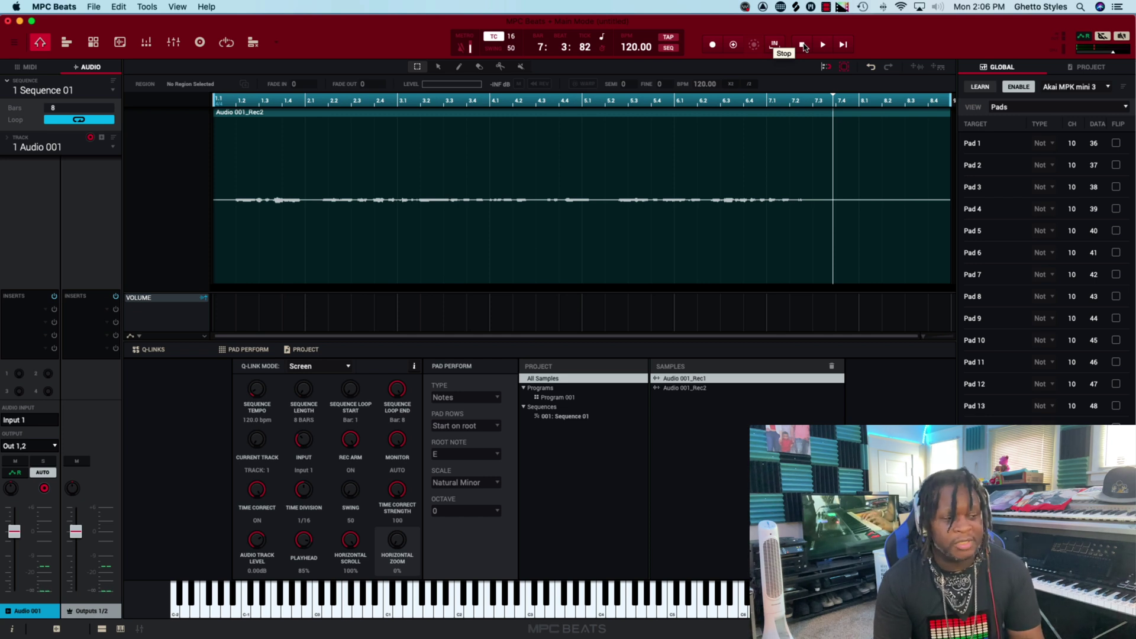
Step: Export the recorded audio, select Audio 001_Rec2 in Samples, and show the MIDI track's pads
{"action": "left_click", "coordinate": [920, 72]}
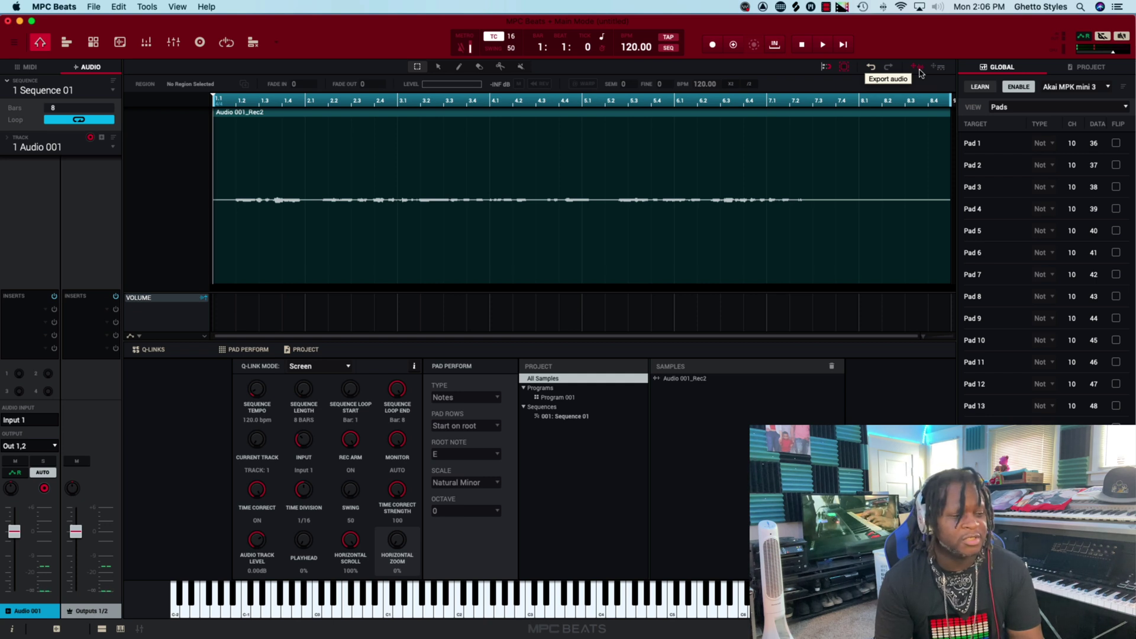
{"action": "left_click", "coordinate": [655, 381]}
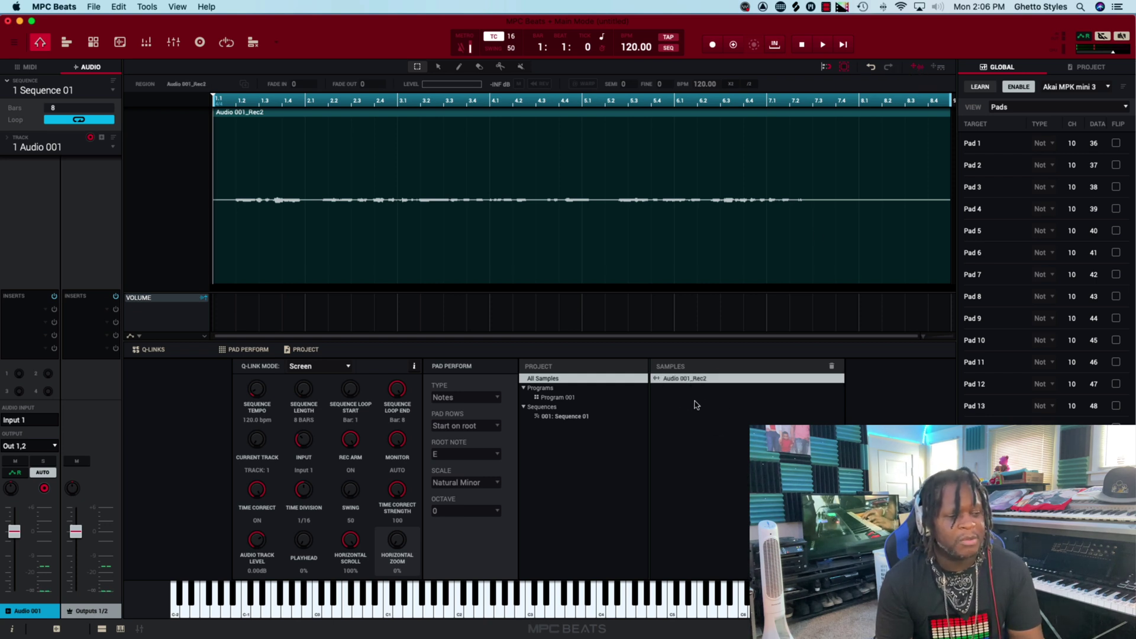
{"action": "left_click", "coordinate": [36, 69]}
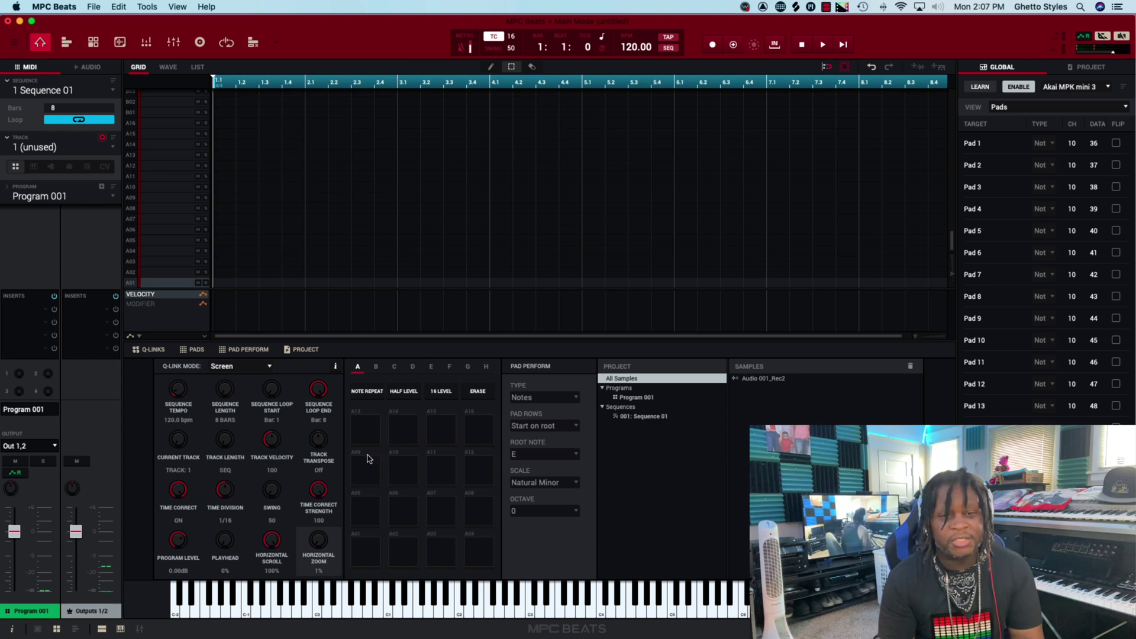
Step: Drag Audio 001_Rec2 from the Samples list onto pad A01 of Program 001
{"action": "left_click_drag", "start_coordinate": [745, 387], "coordinate": [357, 552]}
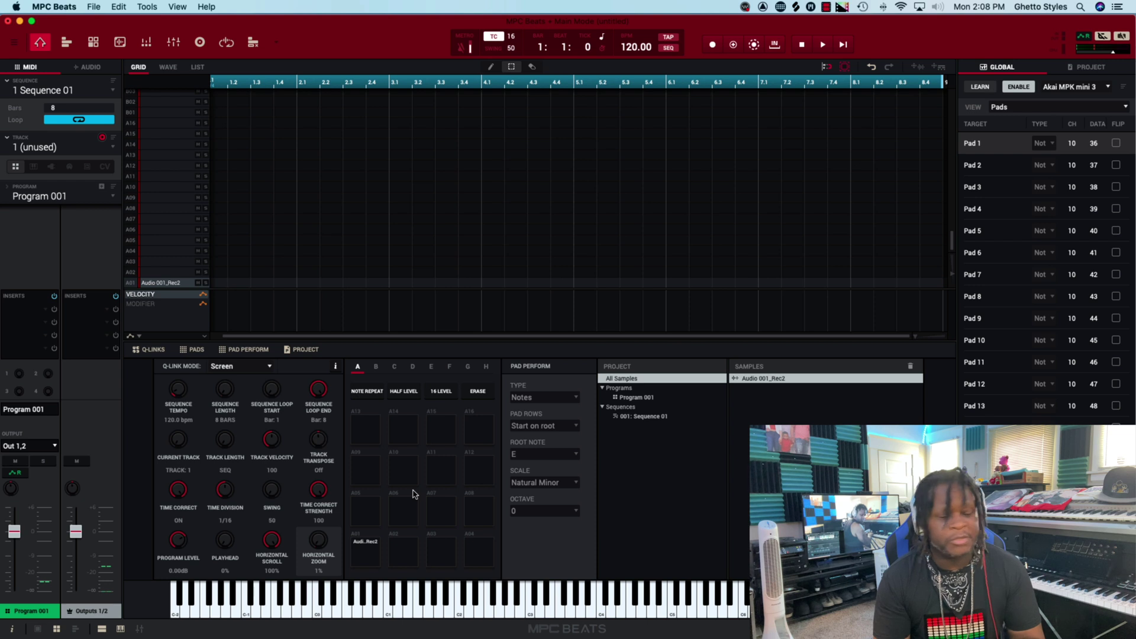
Step: Delete the Audio 001_Rec2 region from the audio track
{"action": "left_click", "coordinate": [90, 68]}
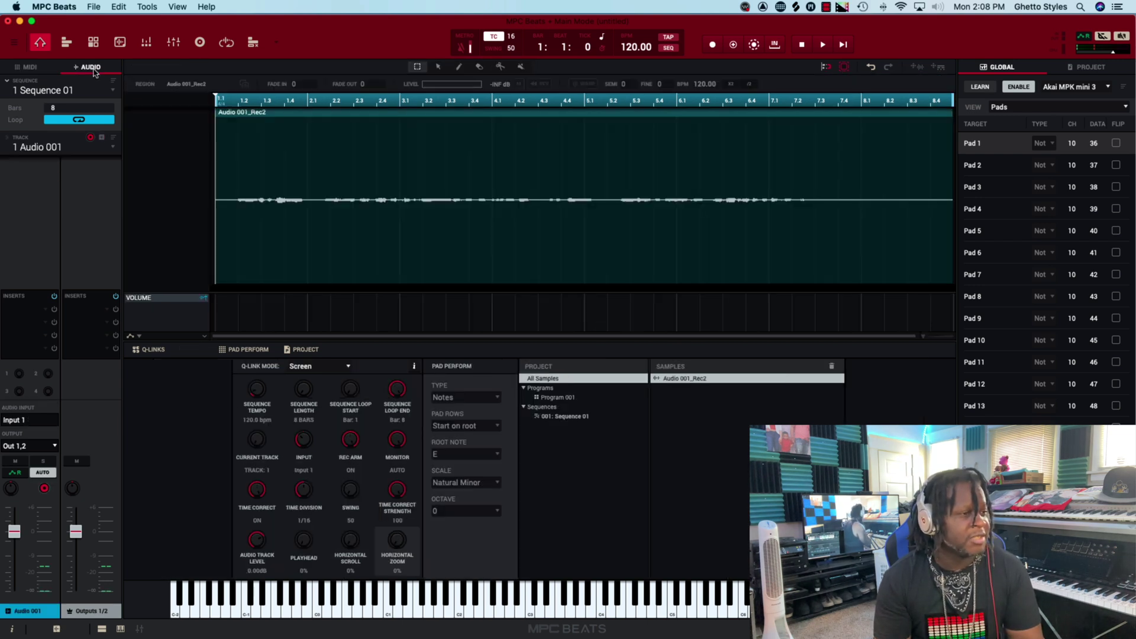
{"action": "left_click", "coordinate": [433, 113]}
{"action": "key", "text": "Delete"}
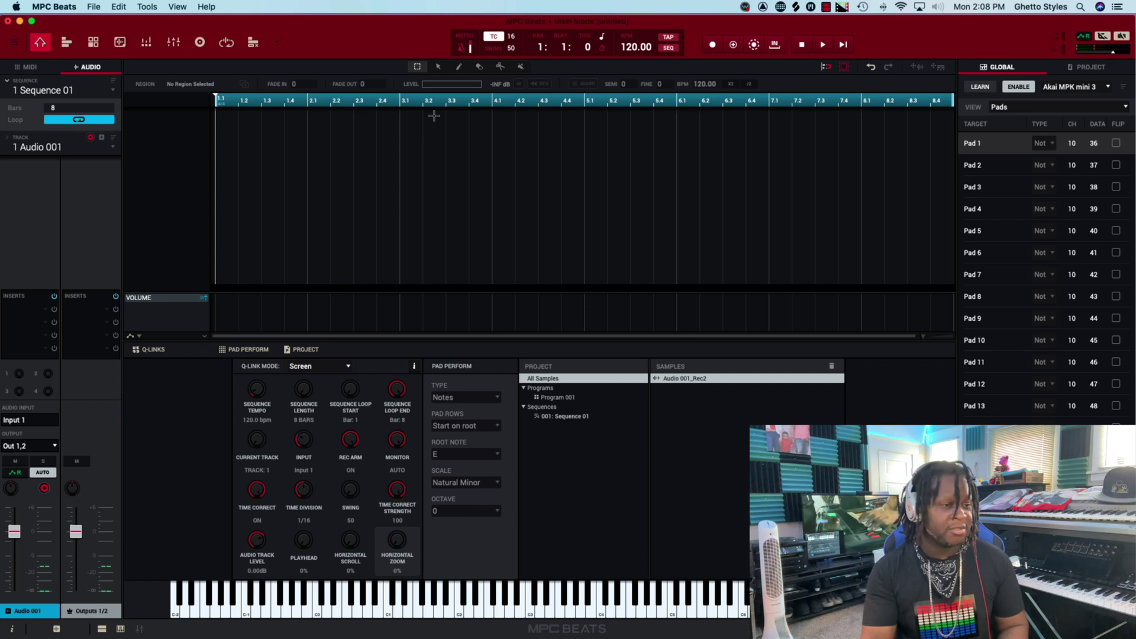
Step: Switch to Song mode to show Sequence 01 in the sequence list
{"action": "scroll", "coordinate": [429, 117], "scroll_direction": "right", "scroll_amount": 1}
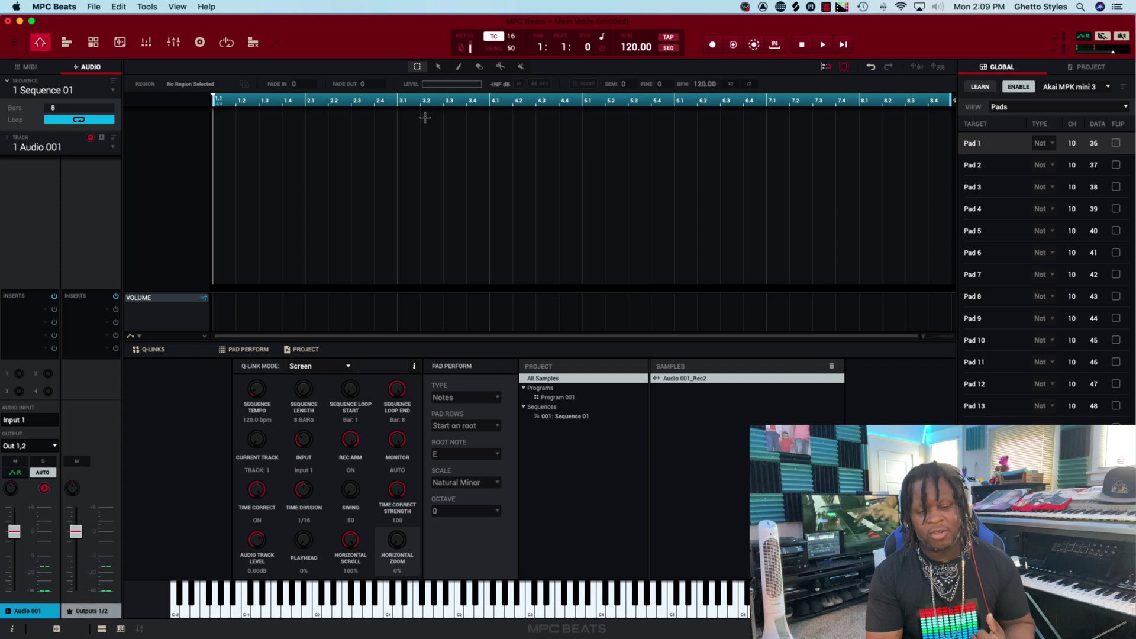
{"action": "left_click", "coordinate": [276, 42]}
{"action": "left_click", "coordinate": [313, 225]}
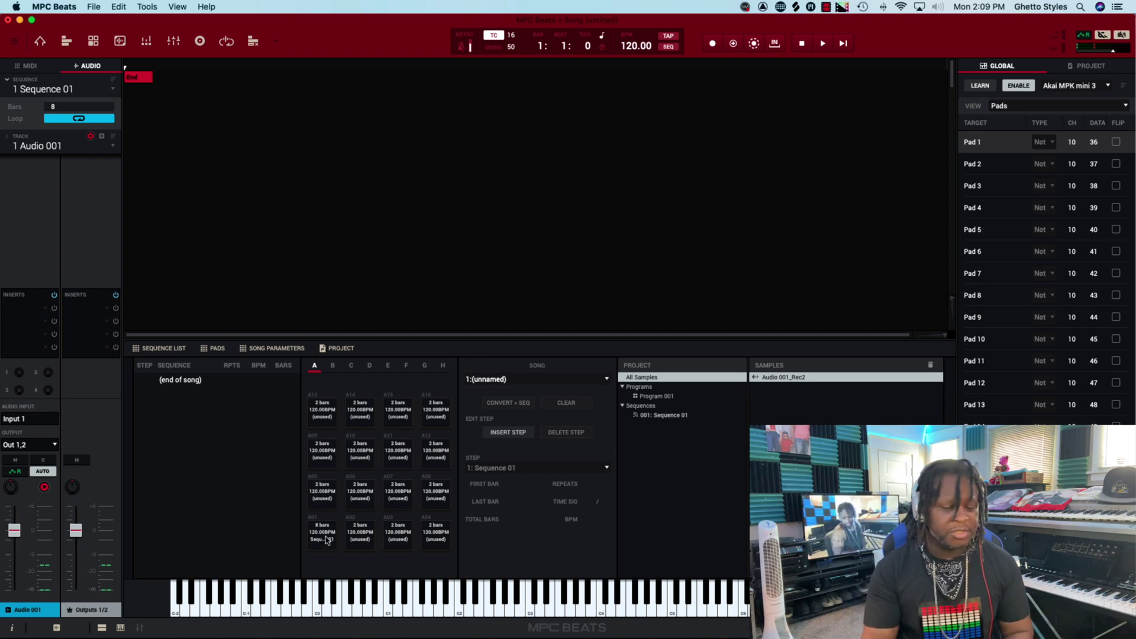
Step: Set song step 1 to Sequence 01 with 12 repeats and open the Convert Song dialog
{"action": "left_click", "coordinate": [735, 46]}
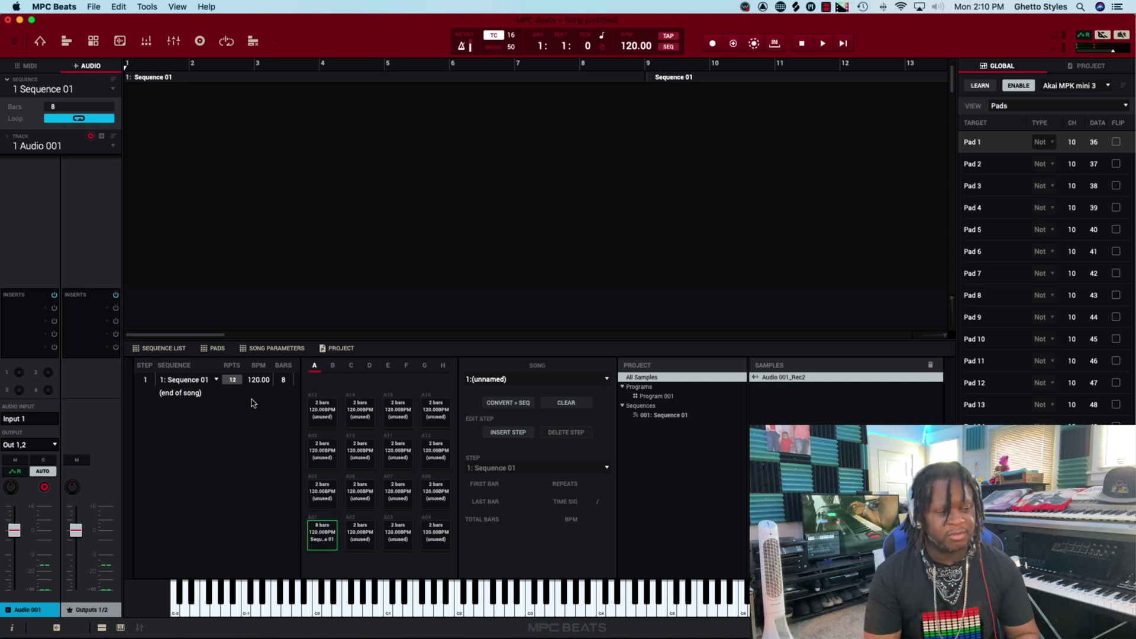
{"action": "left_click", "coordinate": [514, 405]}
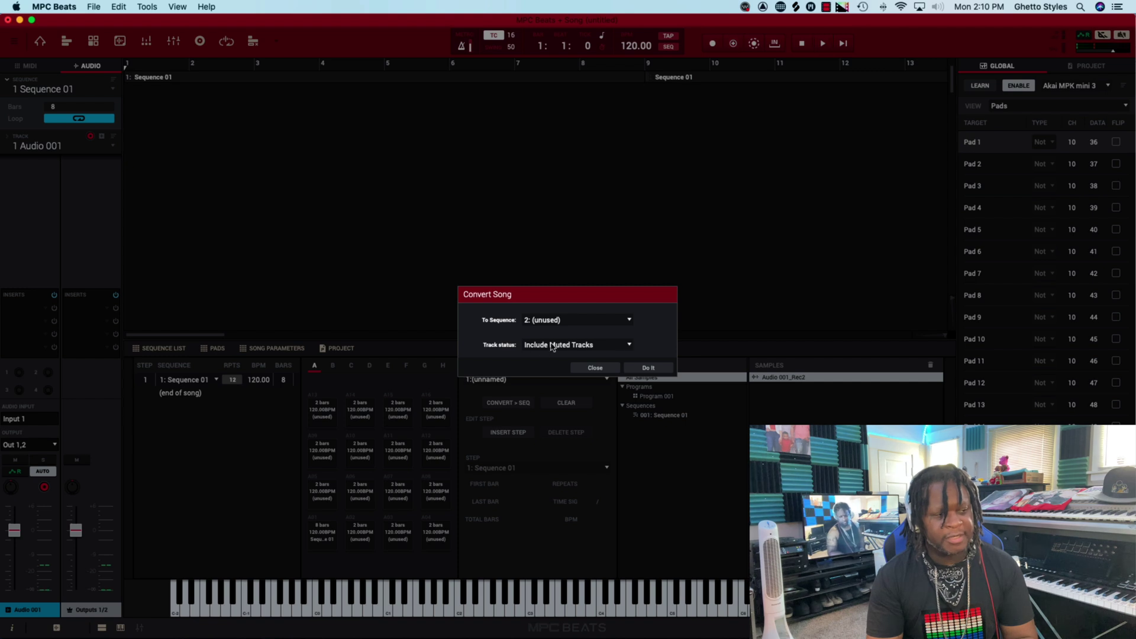
Step: Preview playback, then convert the song into new Sequence 2, including muted tracks, and check the sequence list
{"action": "key", "text": "space"}
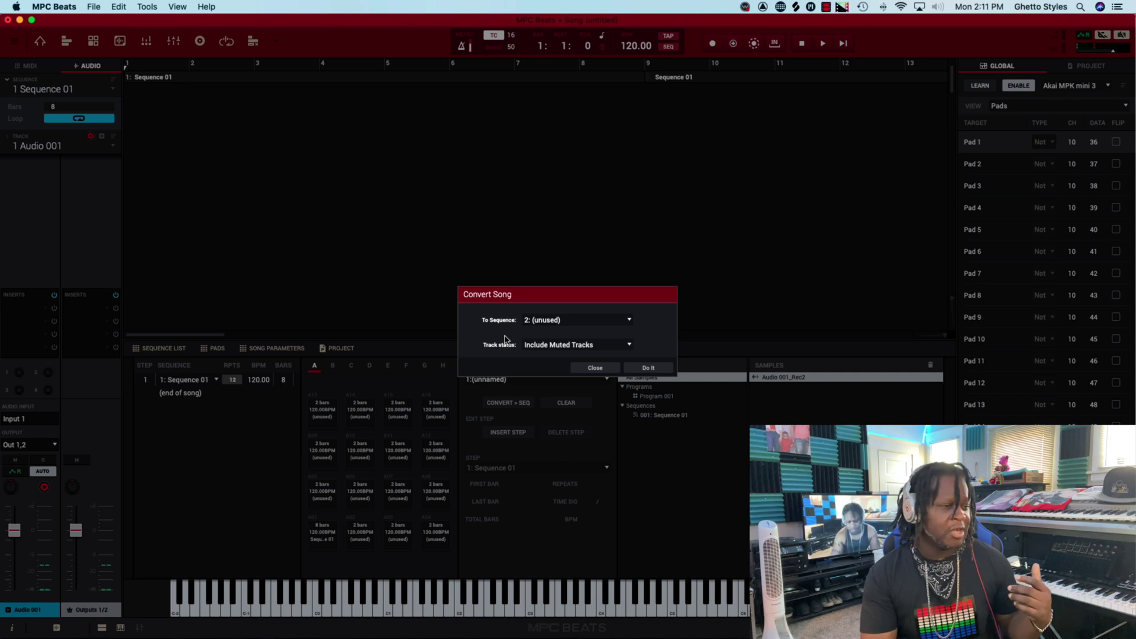
{"action": "key", "text": "space"}
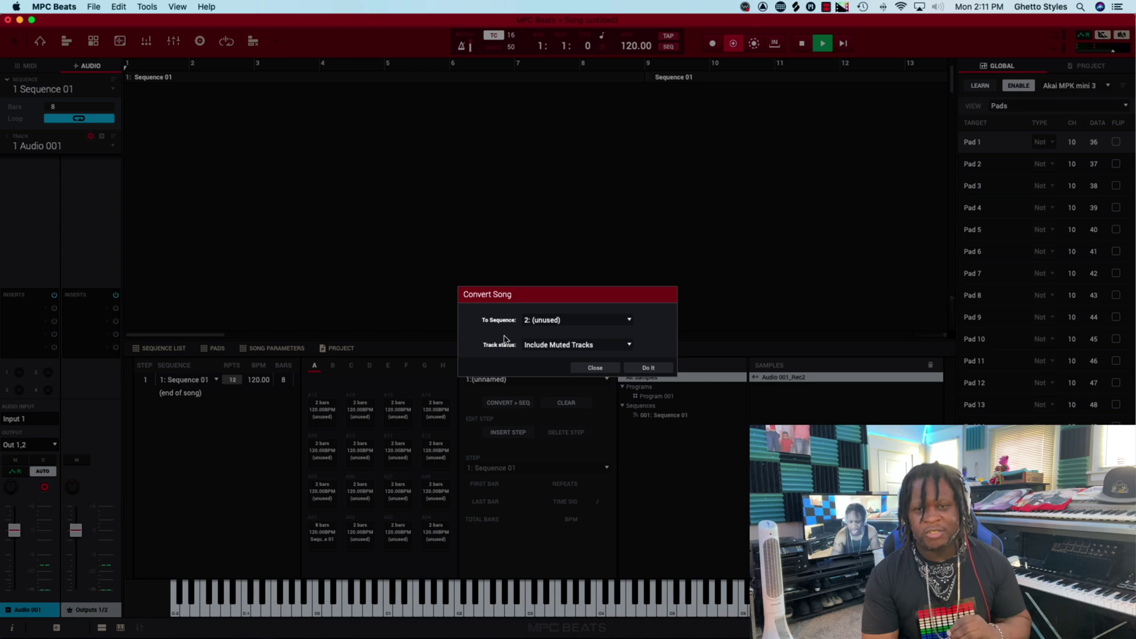
{"action": "left_click", "coordinate": [648, 368]}
{"action": "left_click", "coordinate": [112, 89]}
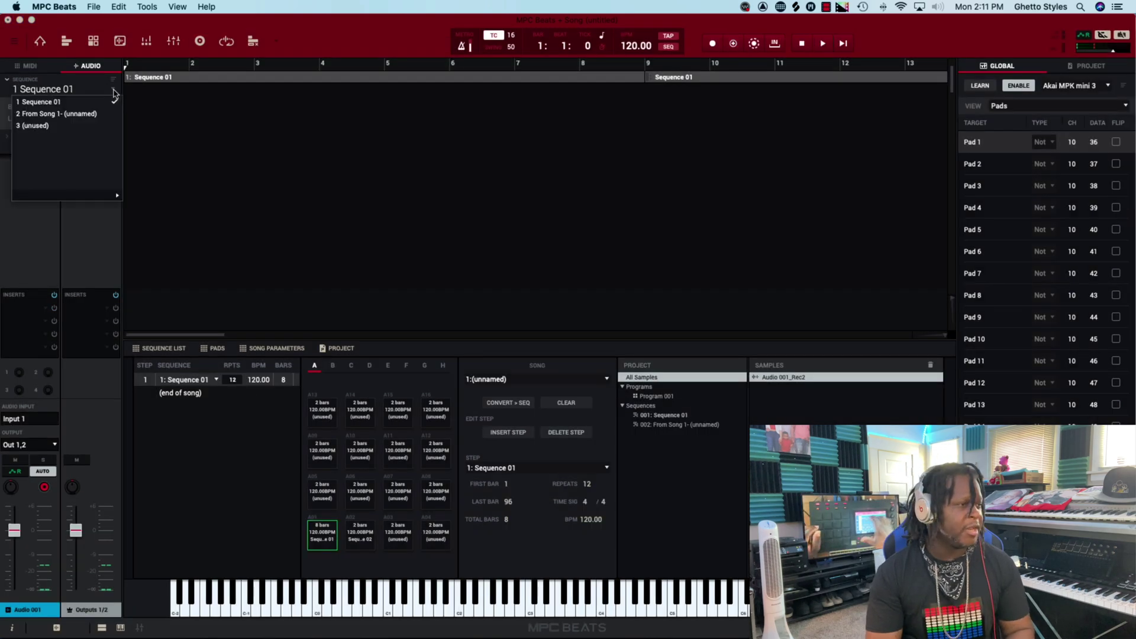
Step: Dismiss the sequence list and preview the 96-bar sequence, starting and stopping playback several times
{"action": "key", "text": "Escape"}
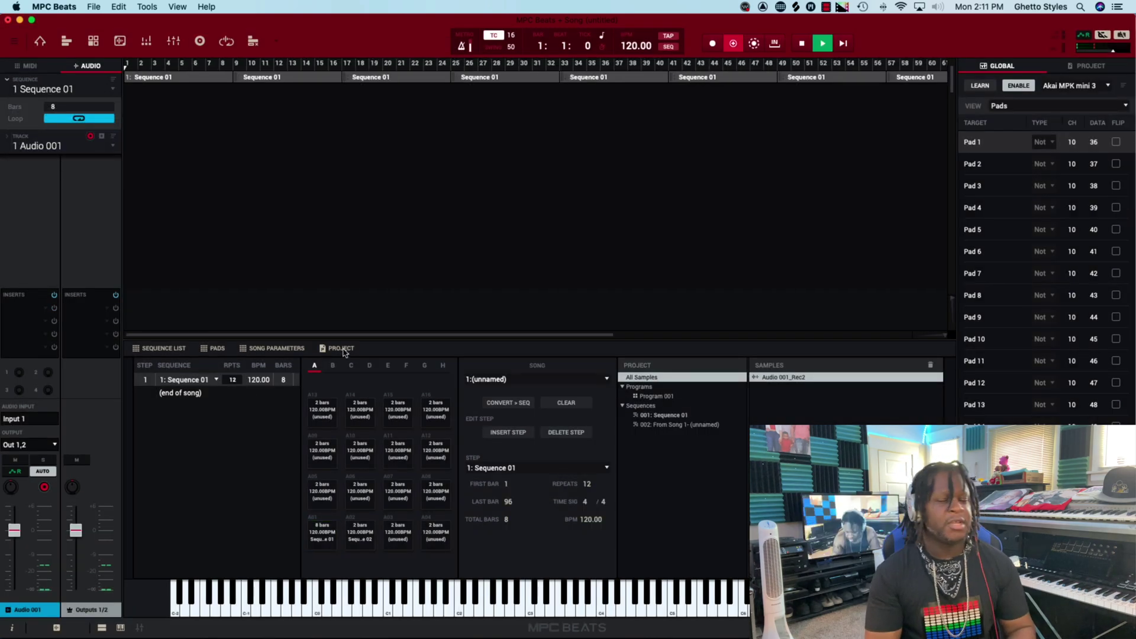
{"action": "key", "text": "space"}
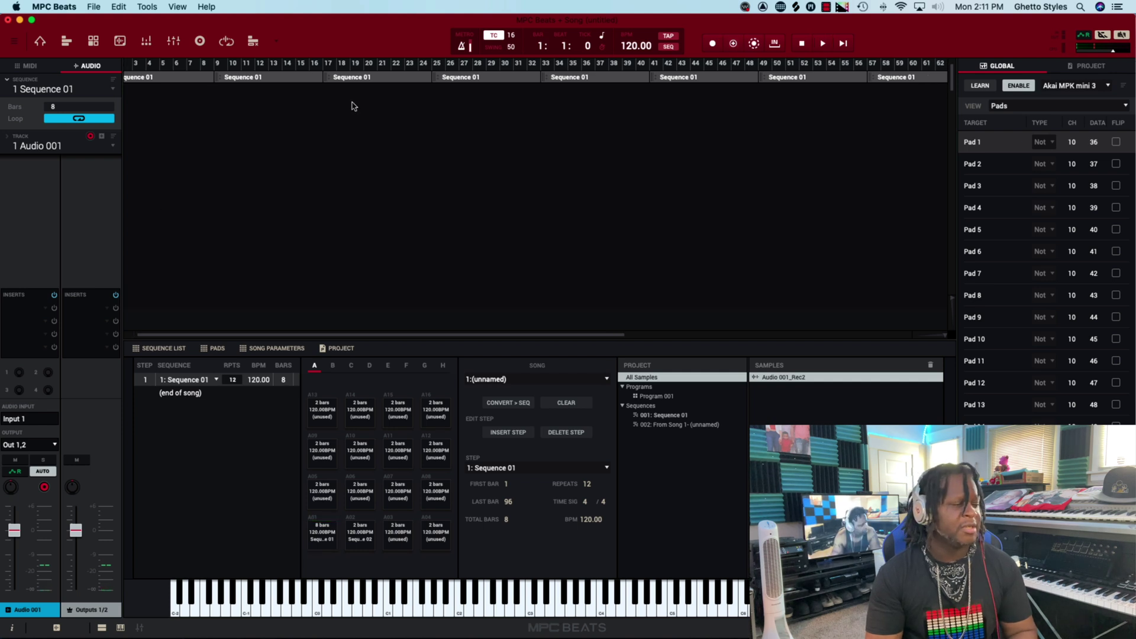
{"action": "key", "text": "space"}
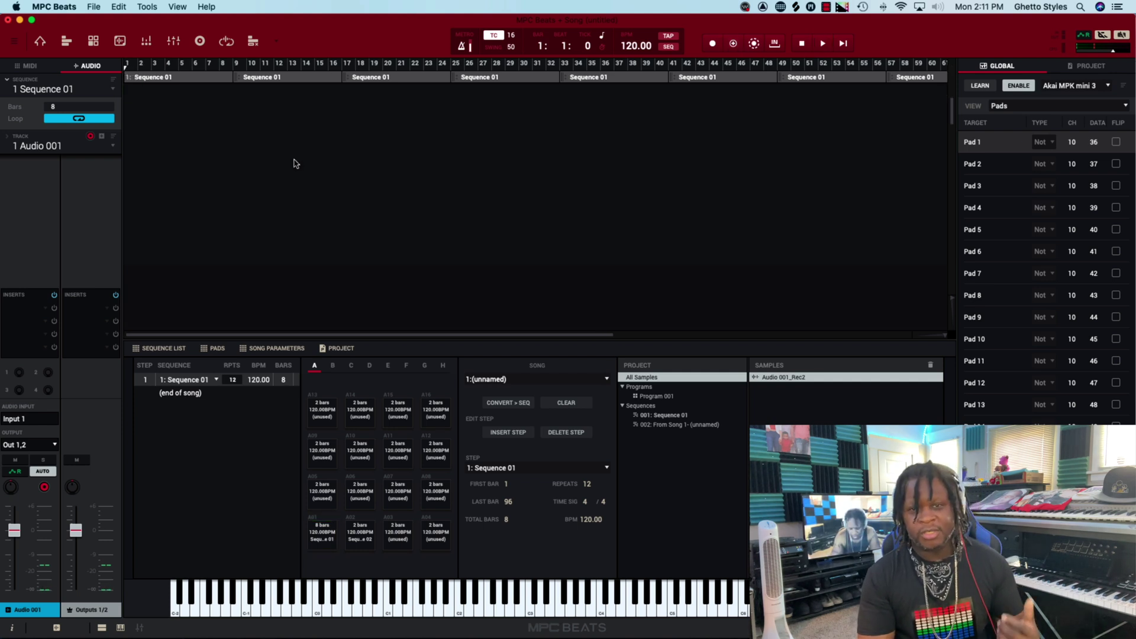
{"action": "key", "text": "space"}
{"action": "key", "text": "space"}
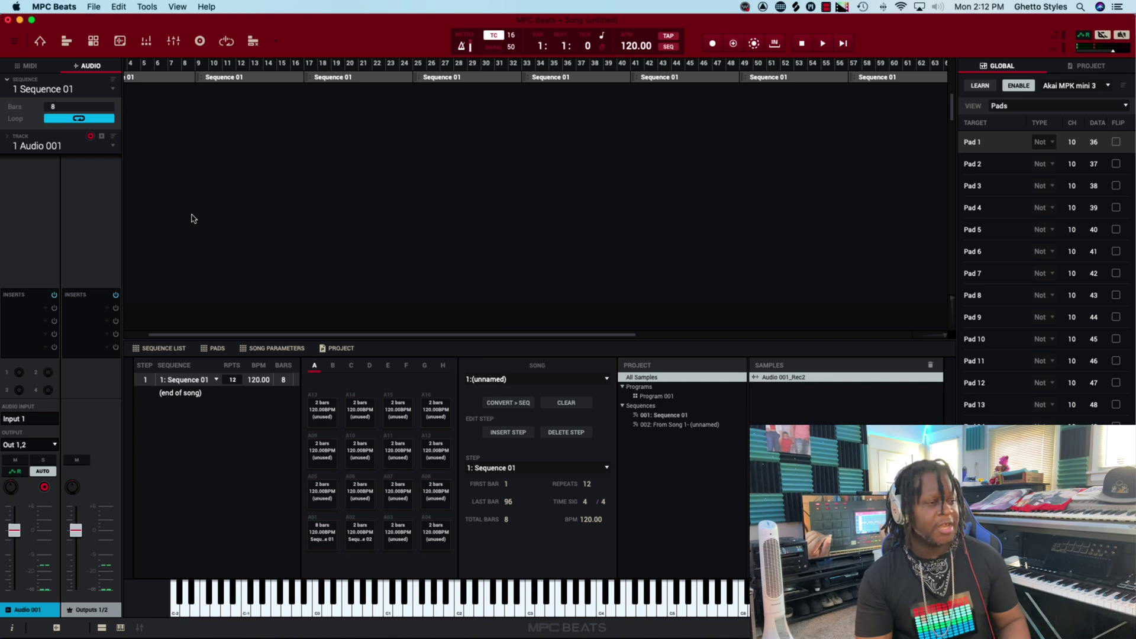
{"action": "key", "text": "space"}
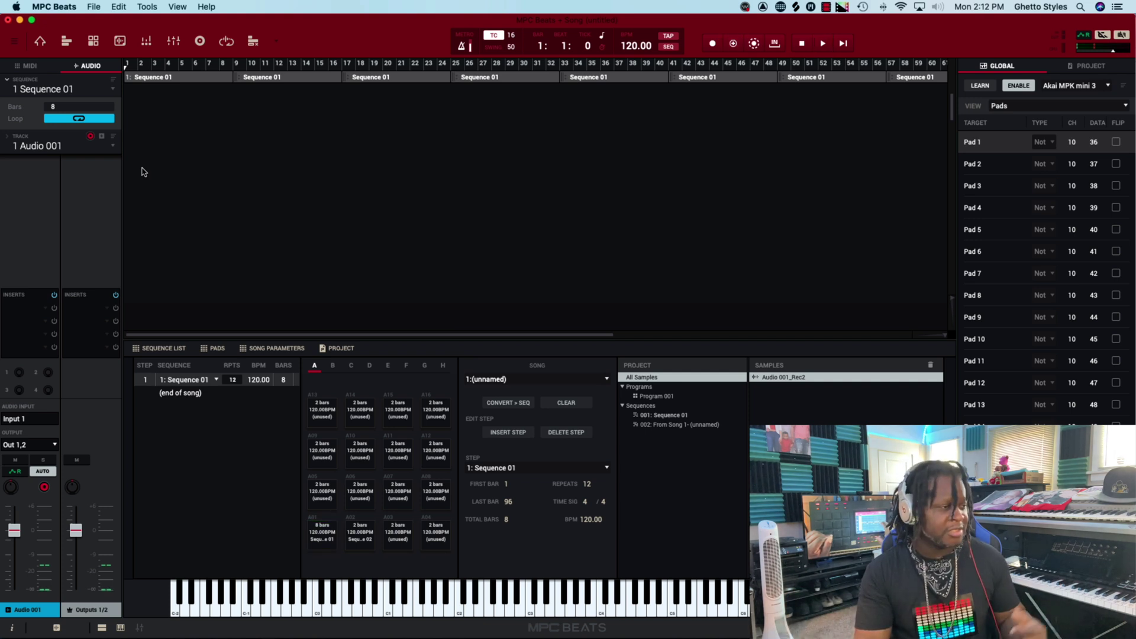
{"action": "key", "text": "space"}
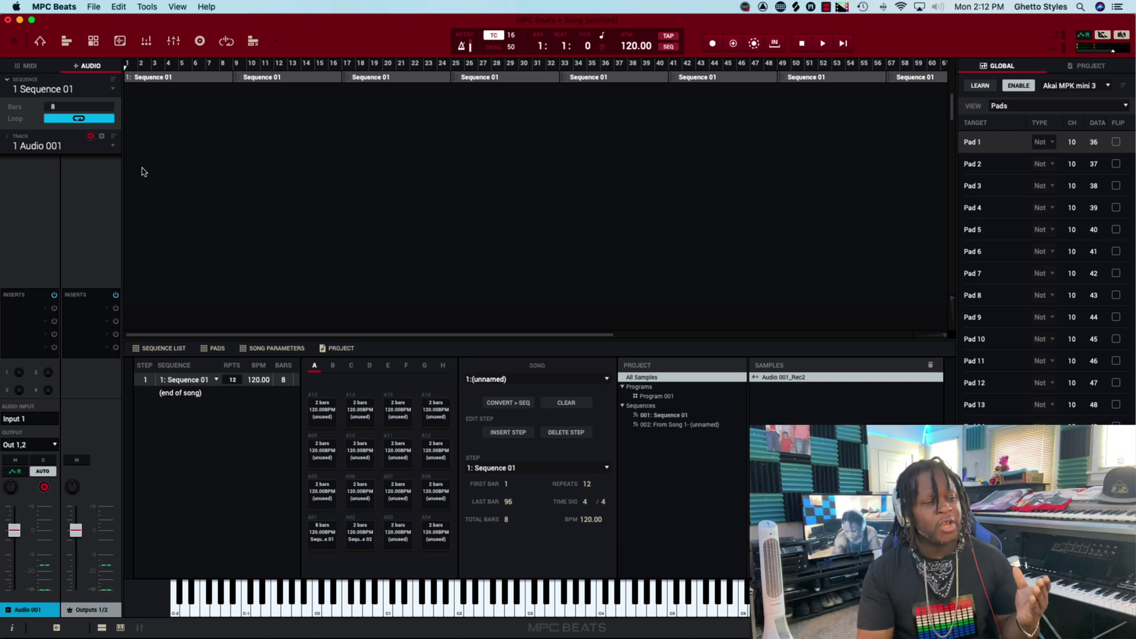
{"action": "key", "text": "space"}
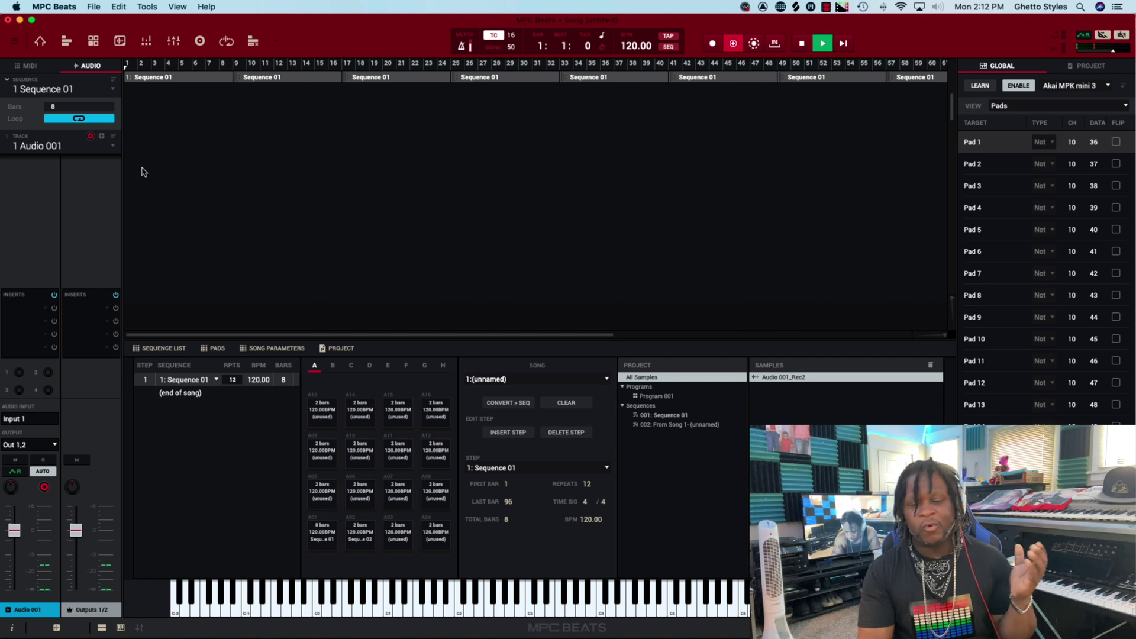
{"action": "key", "text": "space"}
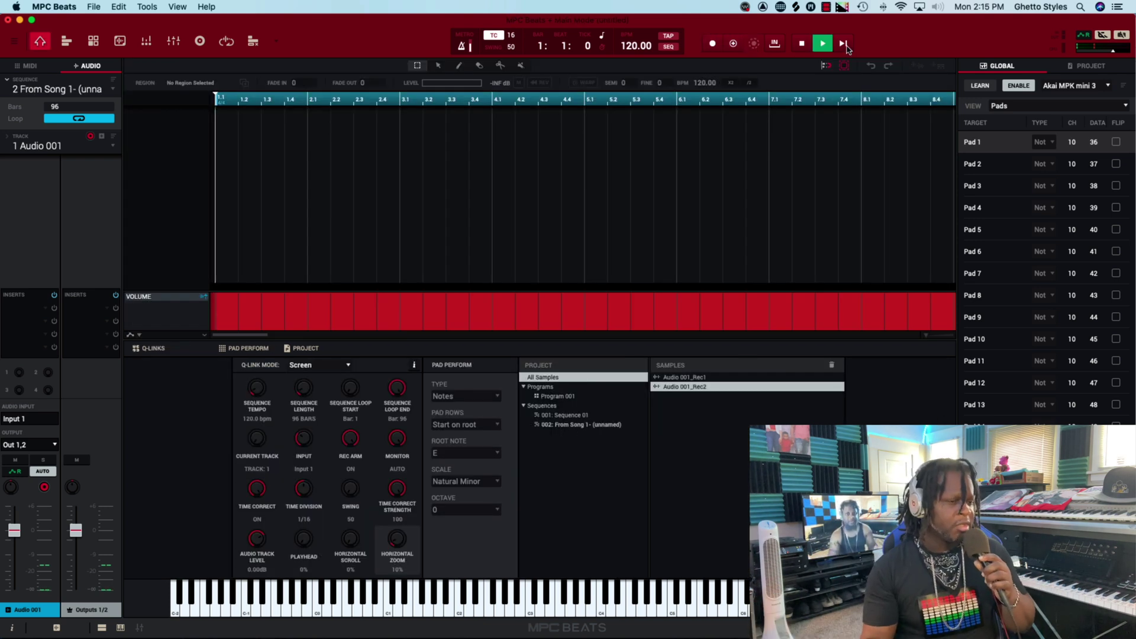
Step: Record a long take onto the Audio 001 track, creating Audio 001_Rec3
{"action": "left_click", "coordinate": [846, 49]}
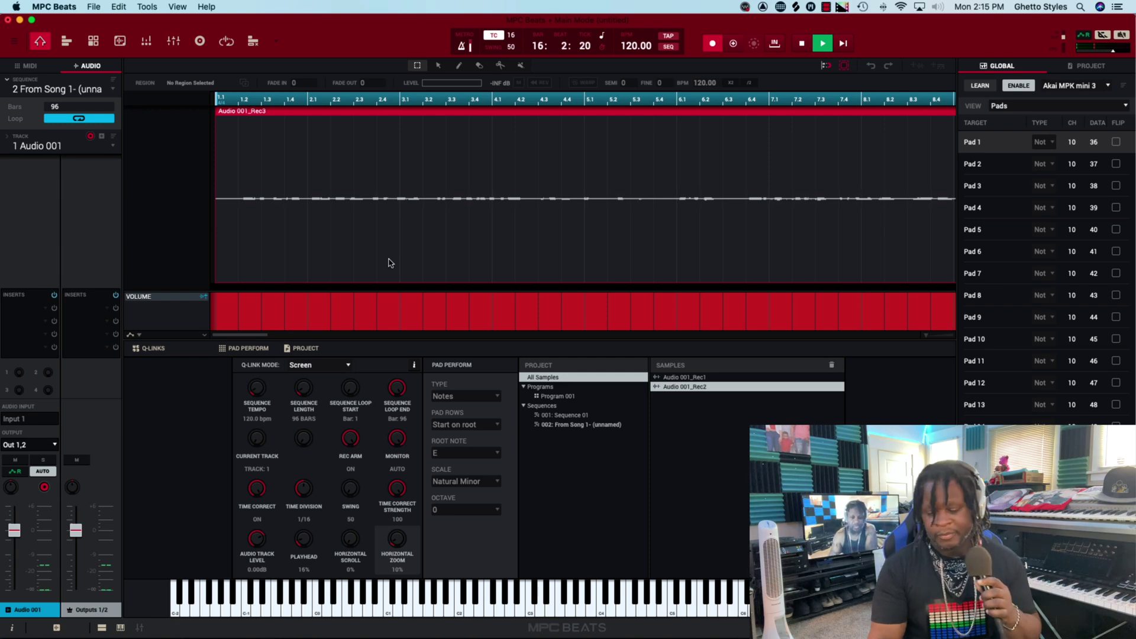
{"action": "key", "text": "space"}
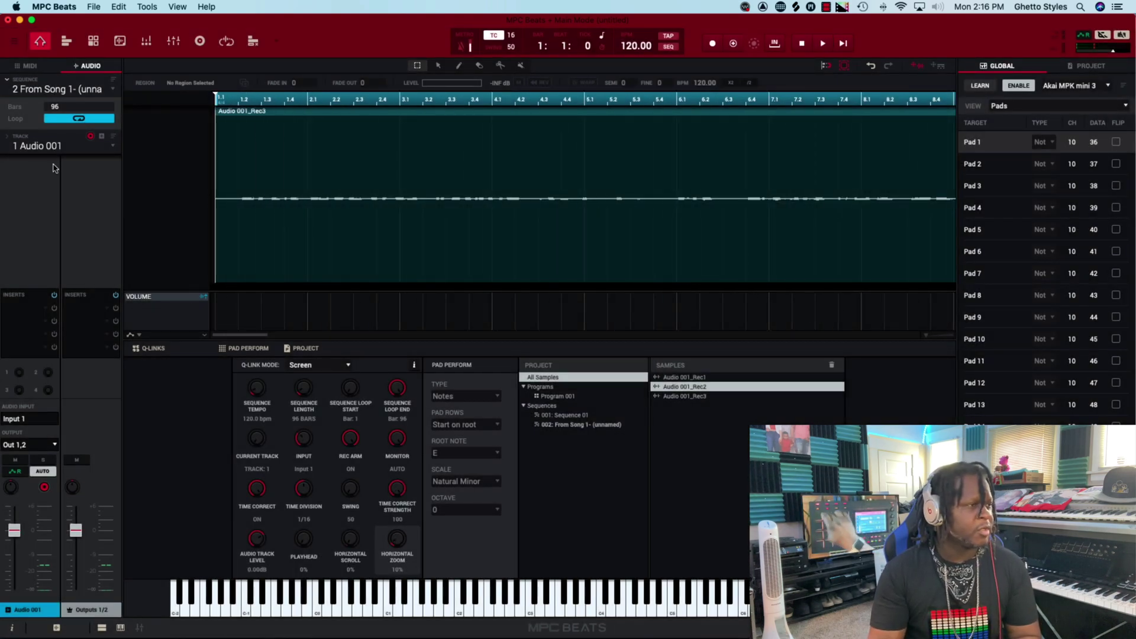
Step: In the MIDI track view, drag Audio 001_Rec3 from the Samples list onto pad A02
{"action": "left_click", "coordinate": [32, 67]}
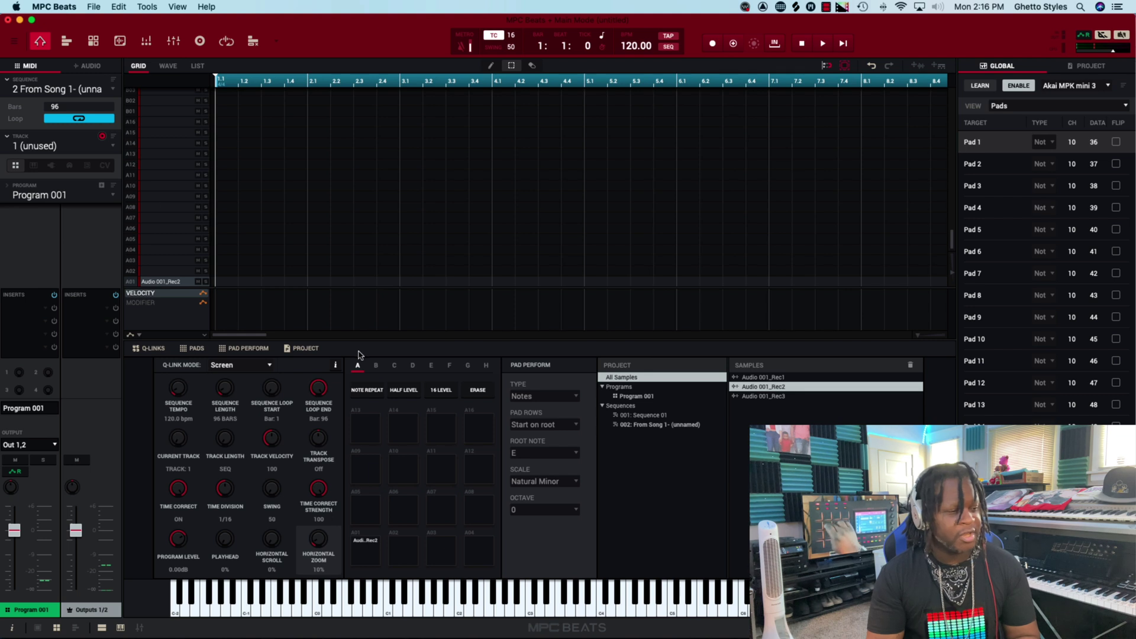
{"action": "scroll", "coordinate": [577, 235], "scroll_direction": "up", "scroll_amount": 3}
{"action": "scroll", "coordinate": [577, 235], "scroll_direction": "right", "scroll_amount": 2}
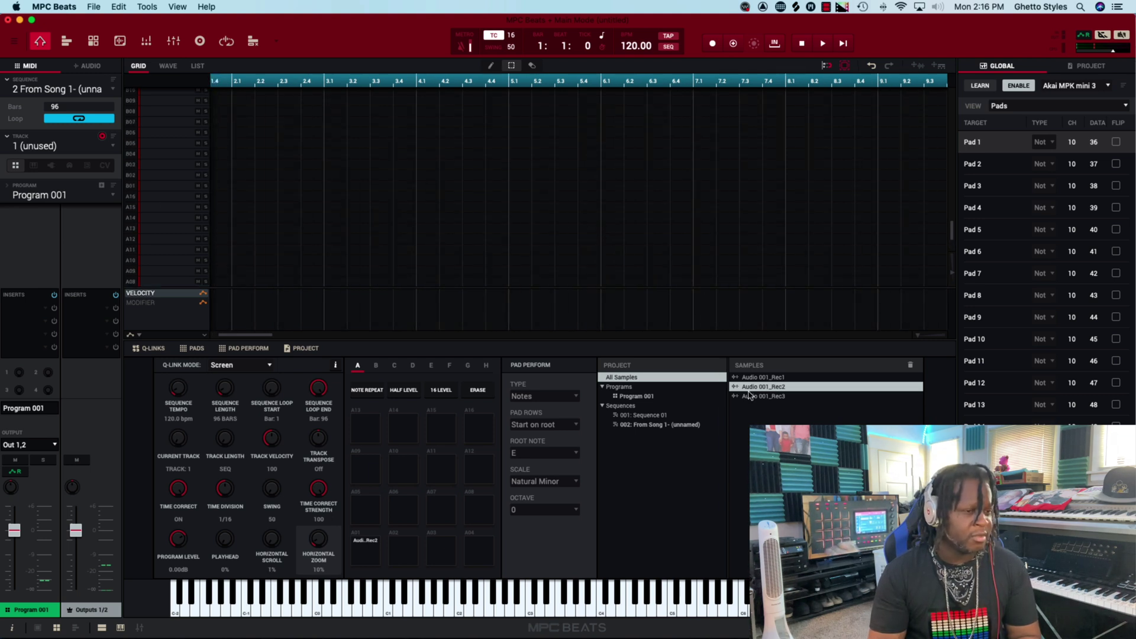
{"action": "left_click_drag", "start_coordinate": [760, 400], "coordinate": [407, 553]}
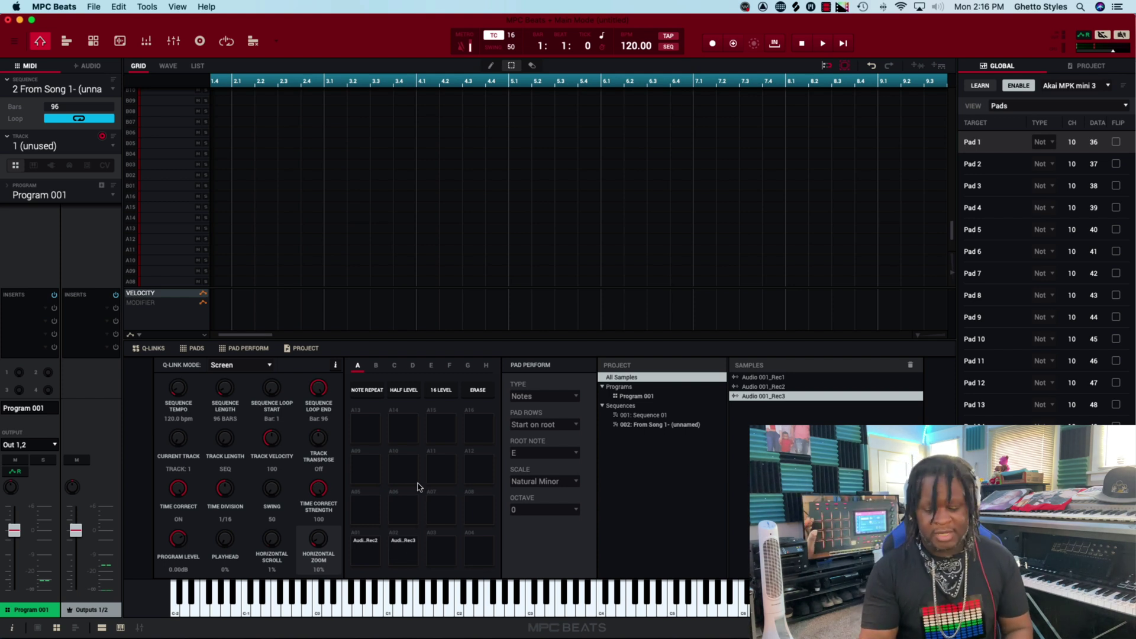
Step: Record with a count-in, stop, and return to the audio track view
{"action": "key", "text": "o"}
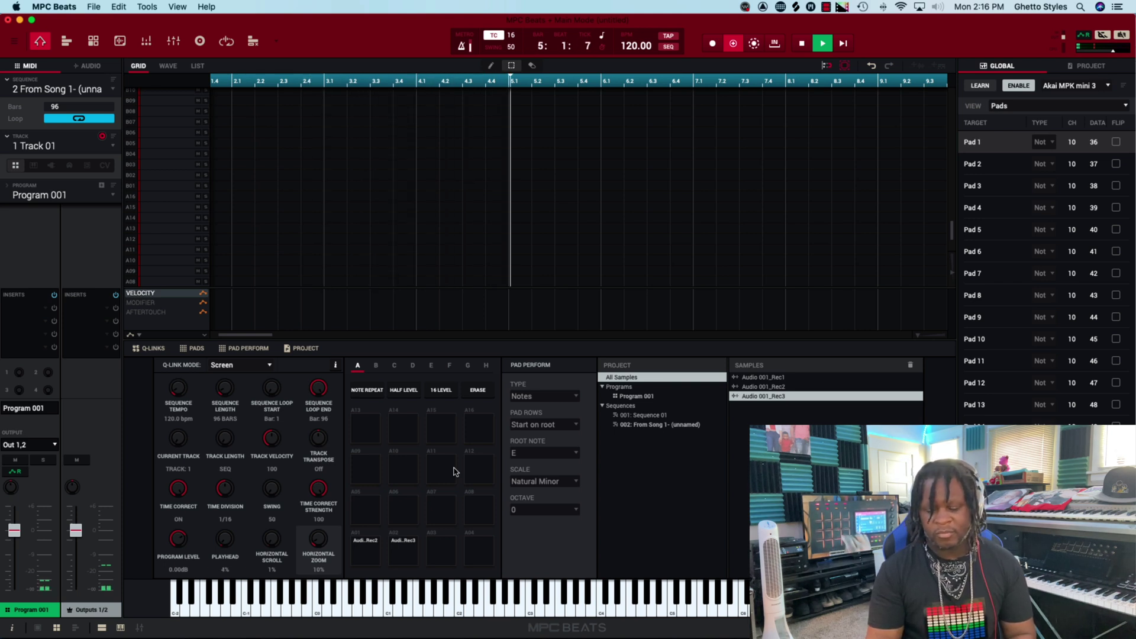
{"action": "key", "text": "space"}
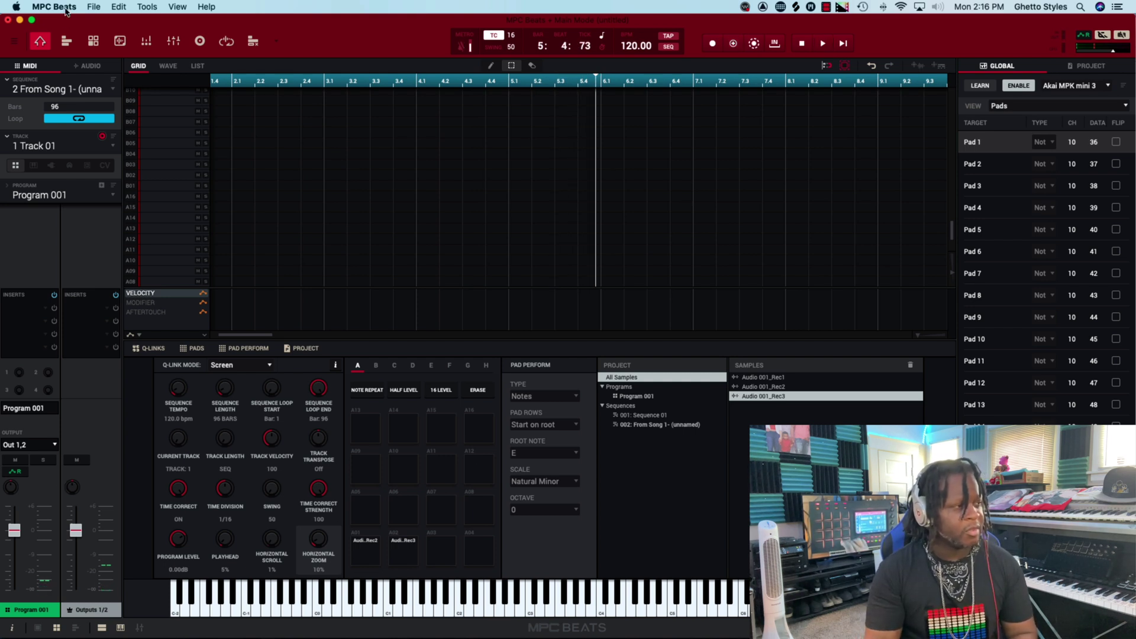
{"action": "left_click", "coordinate": [102, 66]}
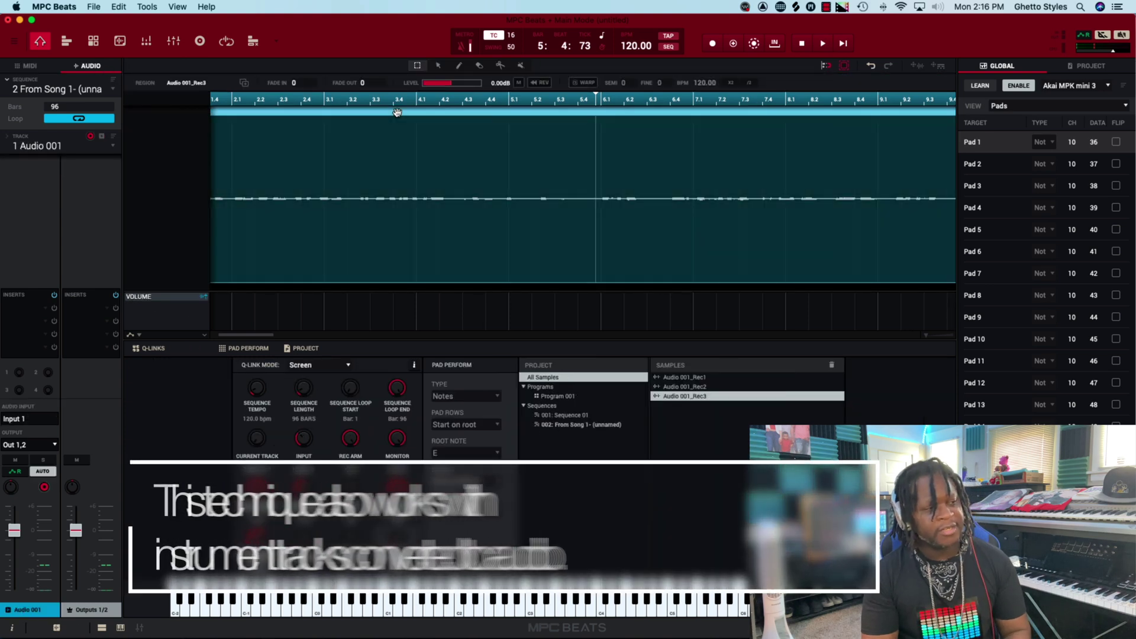
Step: Delete the Audio 001_Rec3 region from the Audio 001 track
{"action": "key", "text": "Delete"}
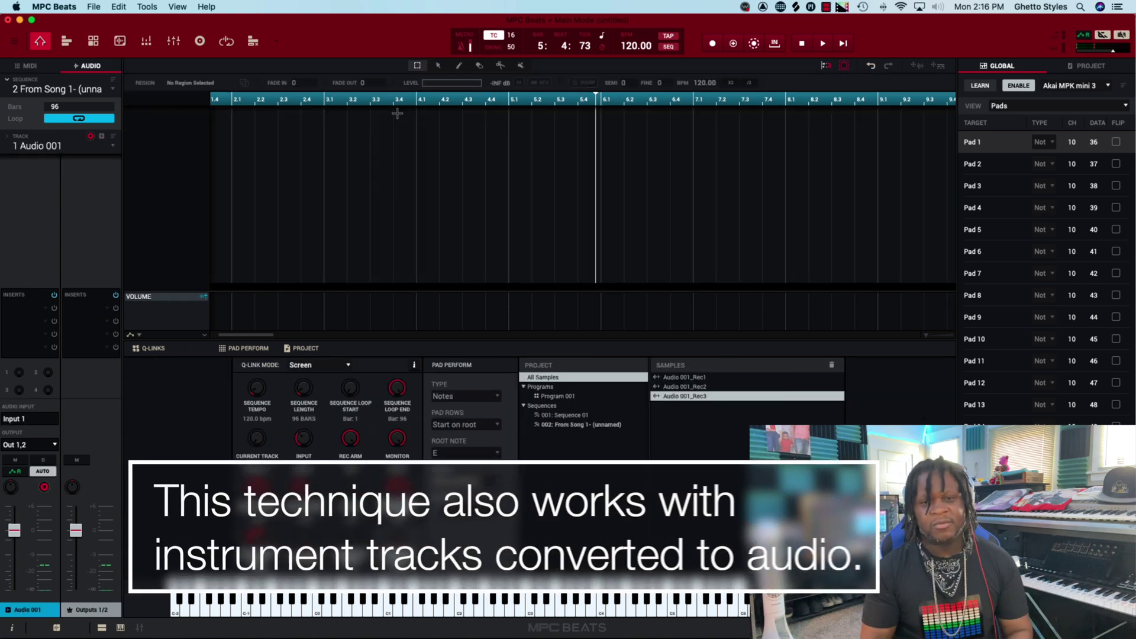